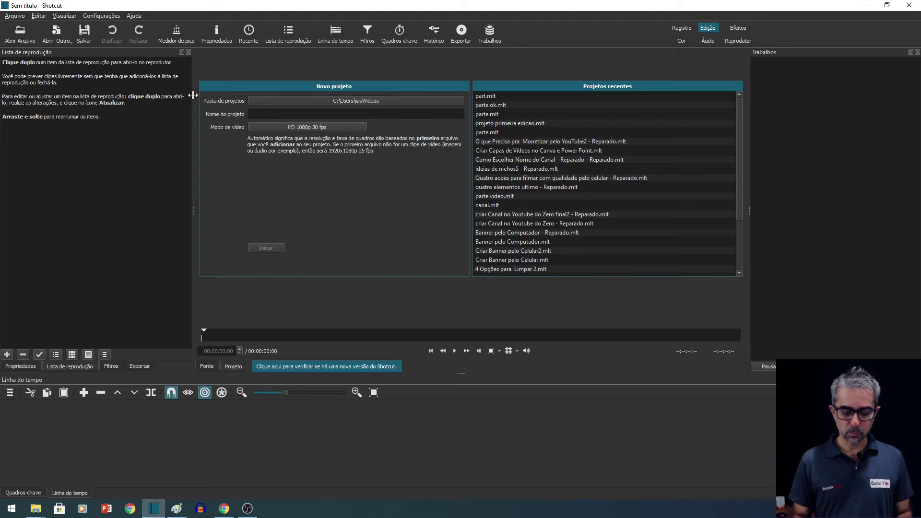
# Step: Set the project's video mode to HD 1080p 30 fps
pyautogui.click(116, 17)
pyautogui.moveTo(119, 38)
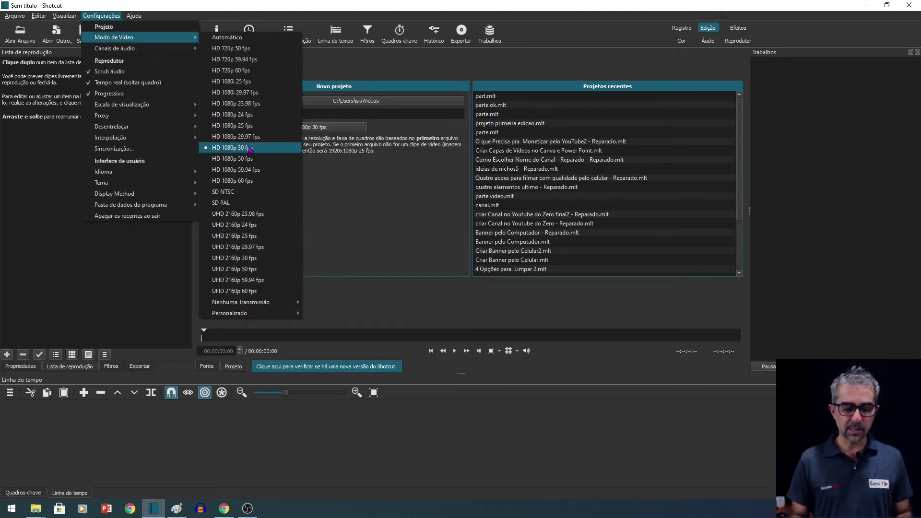
pyautogui.click(250, 148)
# Step: Add "video para editar no vlogit" and the green-screen subscribe animation from the "39- Como Colocar Like e Inscreva-se" folder to the playlist
pyautogui.click(289, 34)
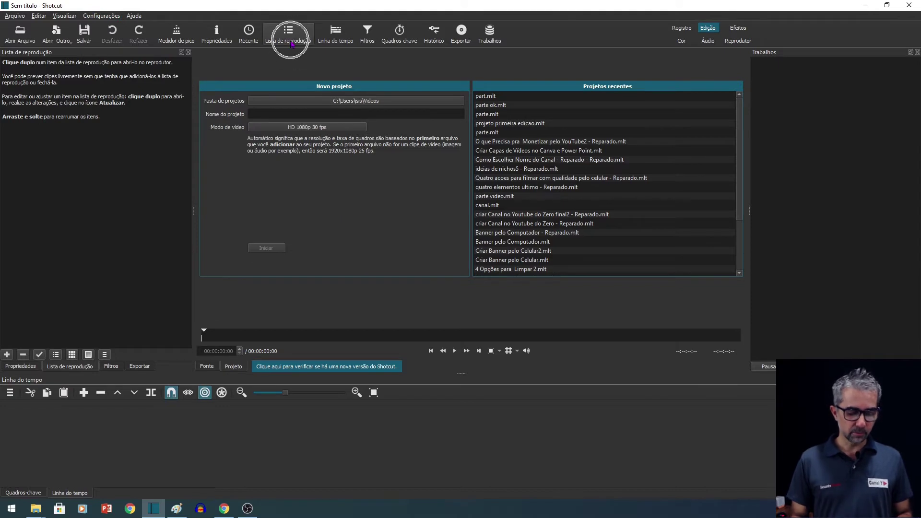
pyautogui.moveTo(36, 507)
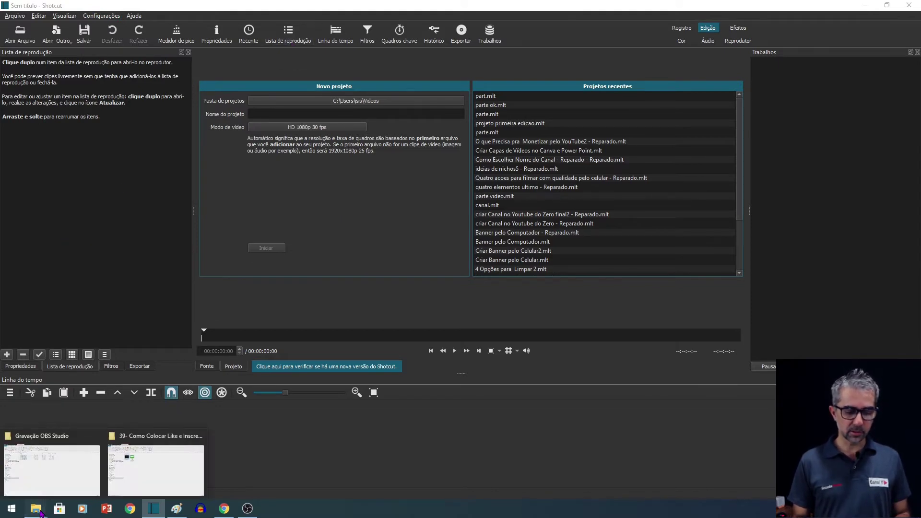
pyautogui.click(122, 475)
pyautogui.click(242, 138)
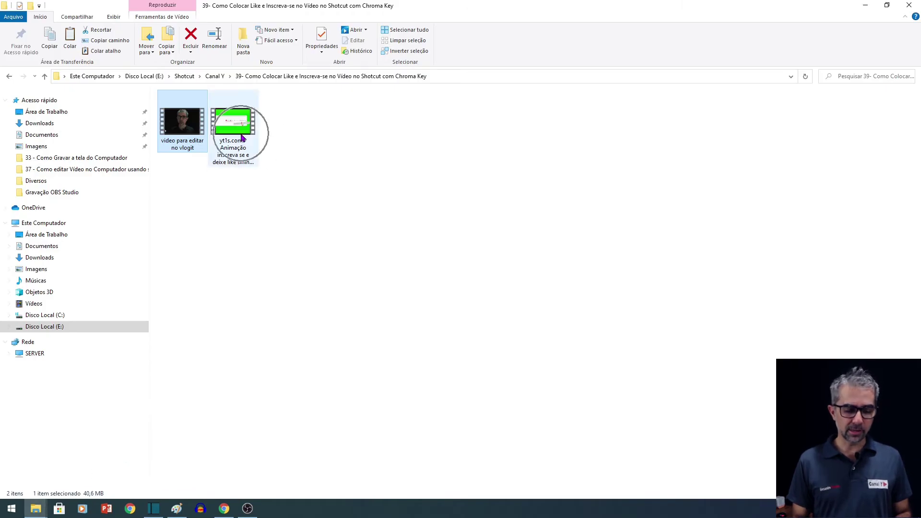
pyautogui.click(196, 128)
pyautogui.moveTo(192, 125); pyautogui.dragTo(82, 128)
pyautogui.click(92, 102)
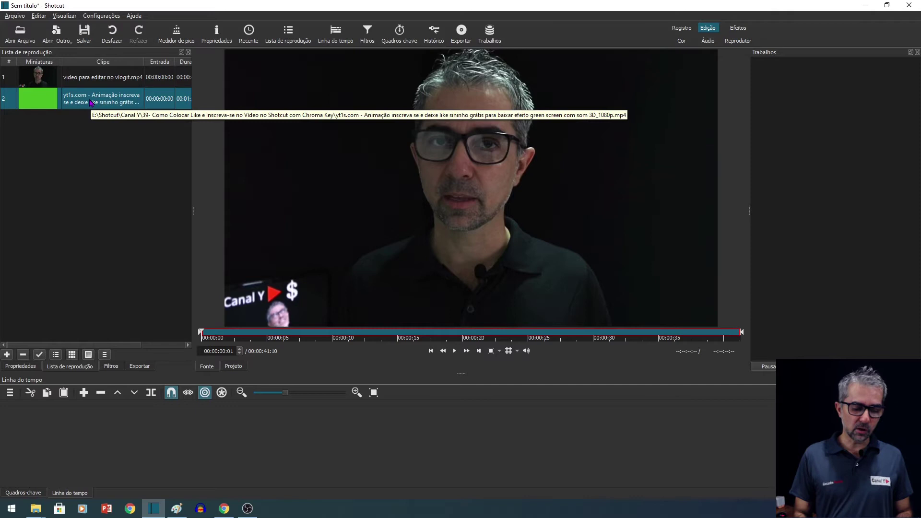
# Step: Place "video para editar no vlogit.mp4" on track V1, insert a track above it, and place the green-screen animation at the start of V2
pyautogui.moveTo(94, 77); pyautogui.dragTo(145, 421)
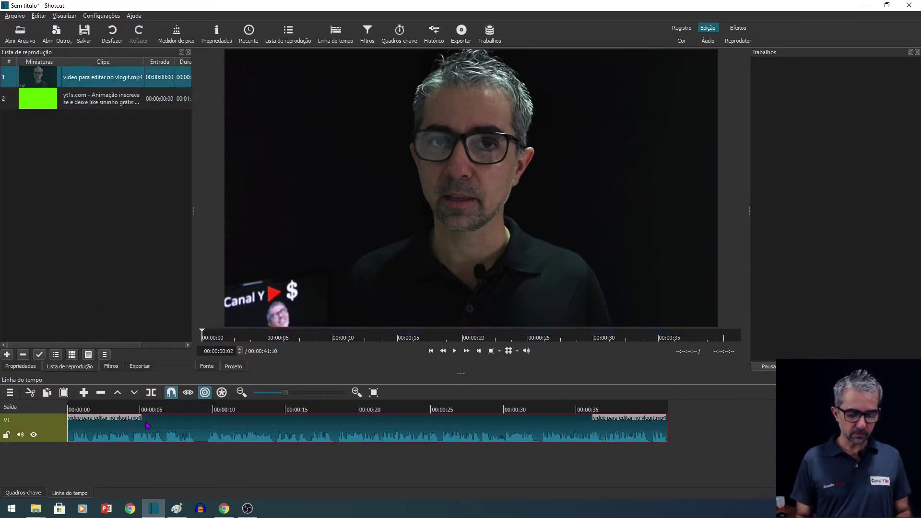
pyautogui.rightClick(57, 432)
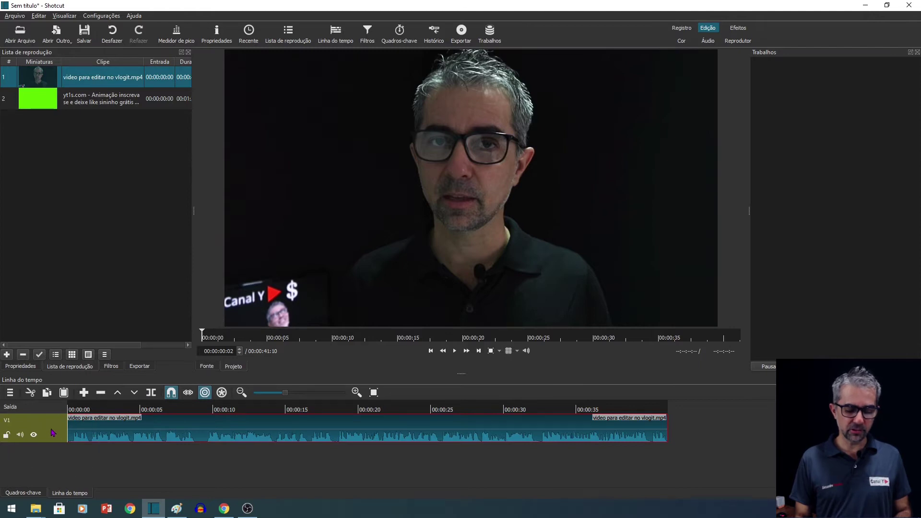
pyautogui.moveTo(80, 419)
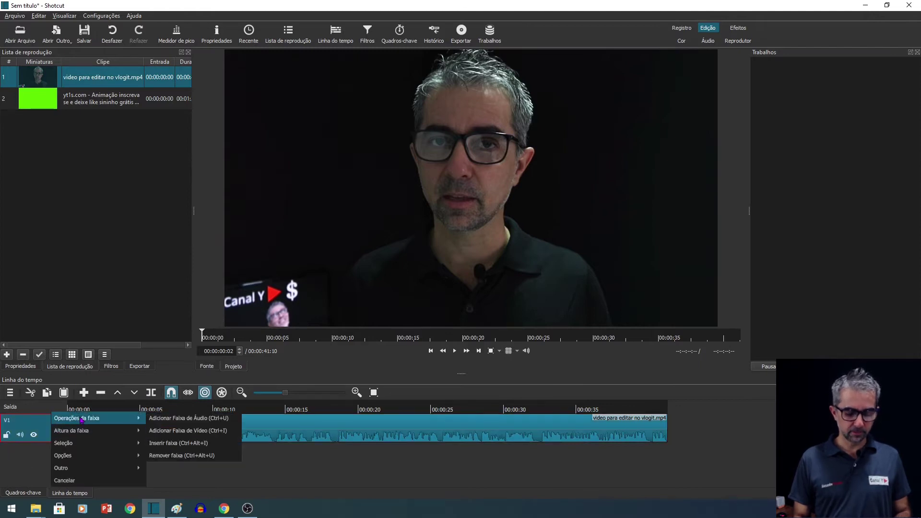
pyautogui.click(172, 447)
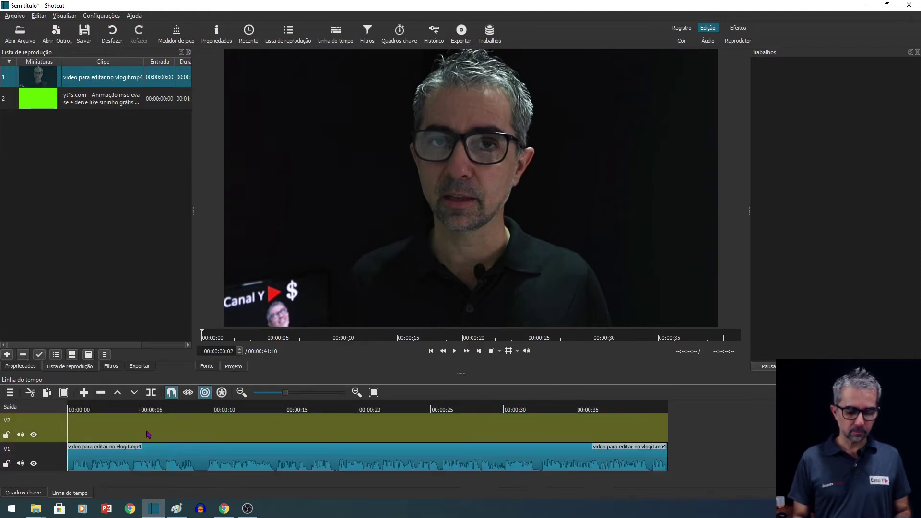
pyautogui.moveTo(94, 108); pyautogui.dragTo(87, 418)
# Step: Play the green-screen animation on the timeline from about 7 to 15 seconds
pyautogui.click(125, 407)
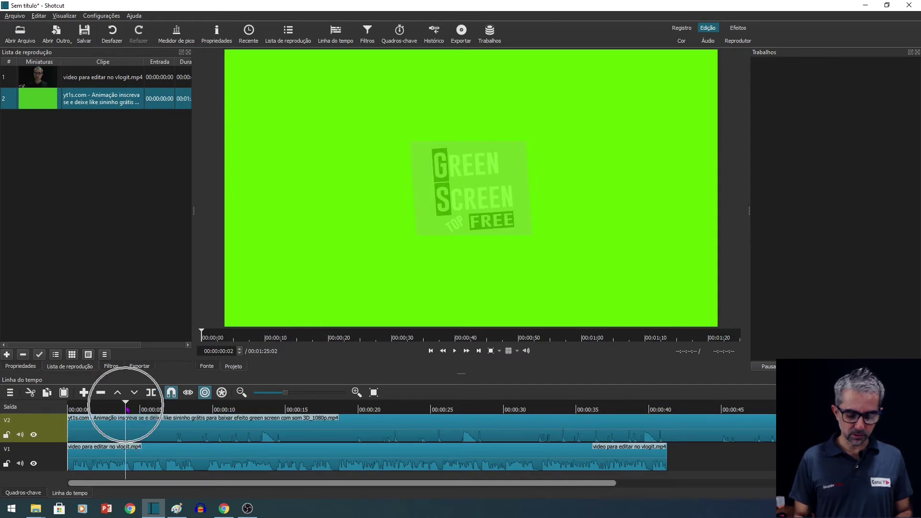
pyautogui.click(174, 411)
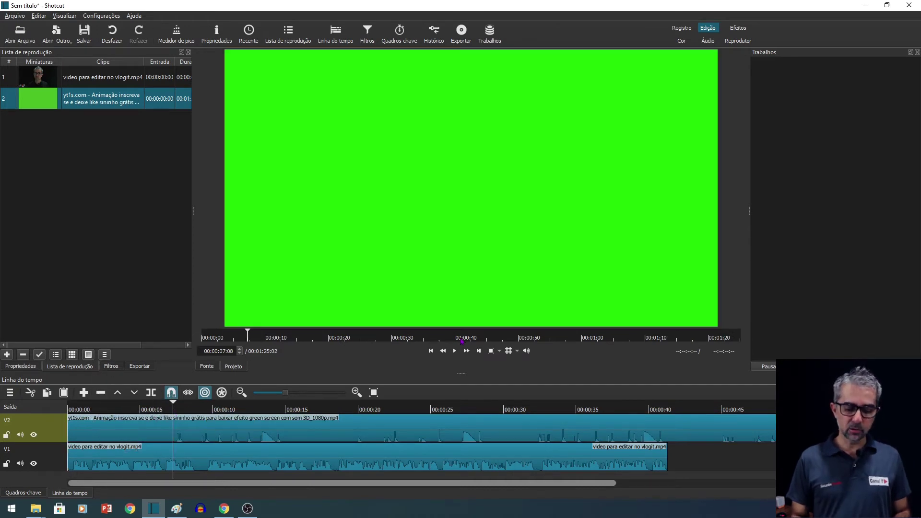
pyautogui.click(454, 351)
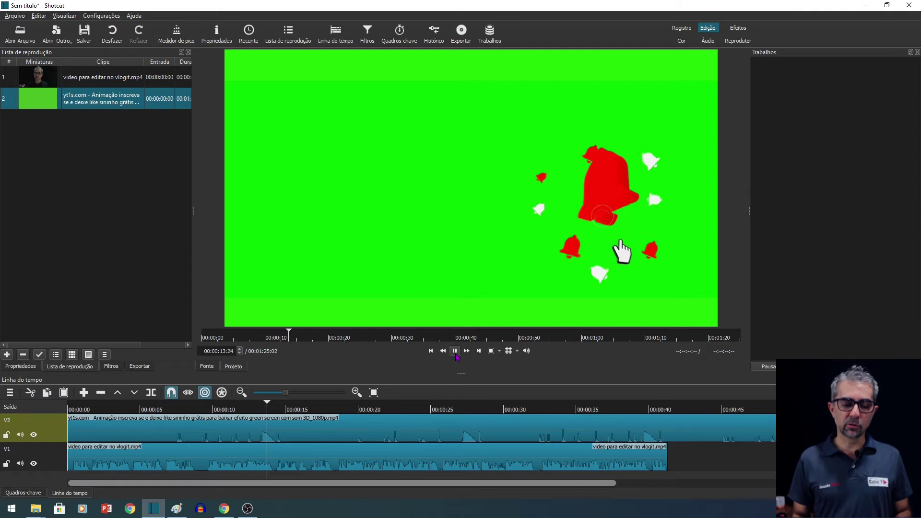
pyautogui.click(456, 355)
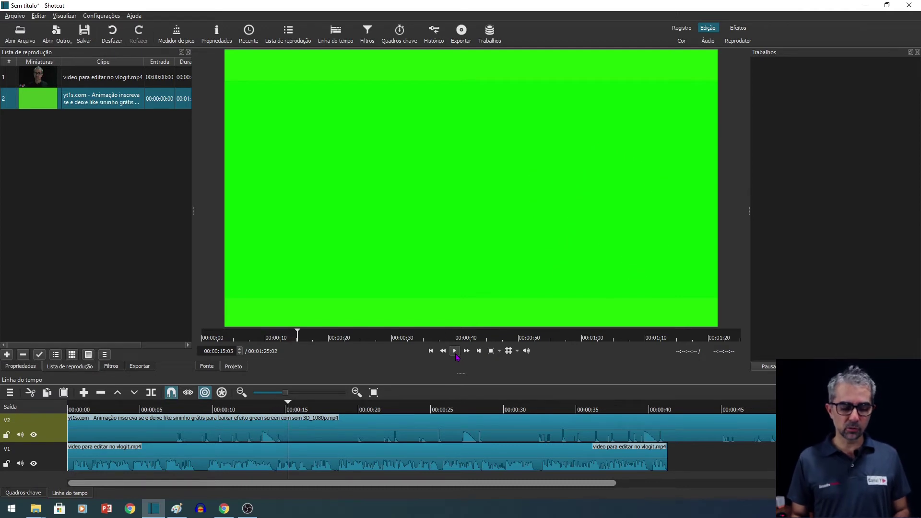
# Step: Add the video filter "Chroma Key: Avançado" to the green-screen animation clip on track V2
pyautogui.click(249, 426)
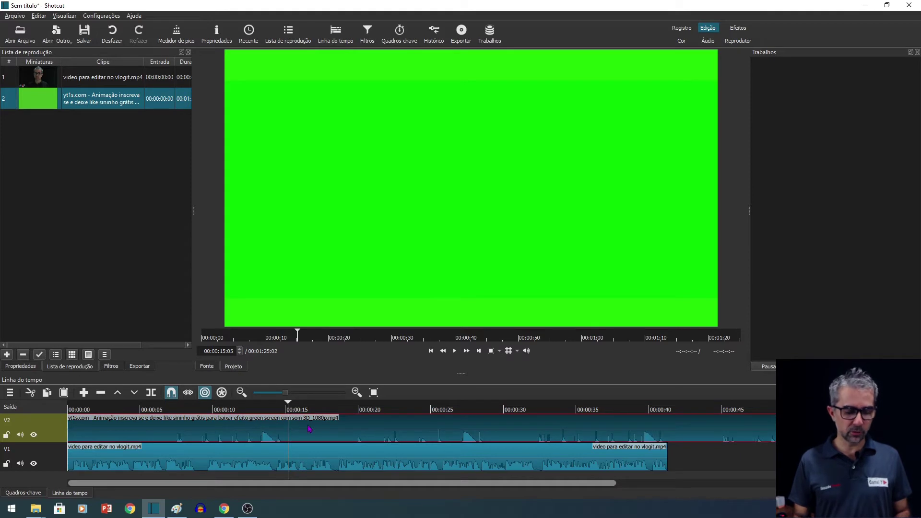
pyautogui.click(367, 34)
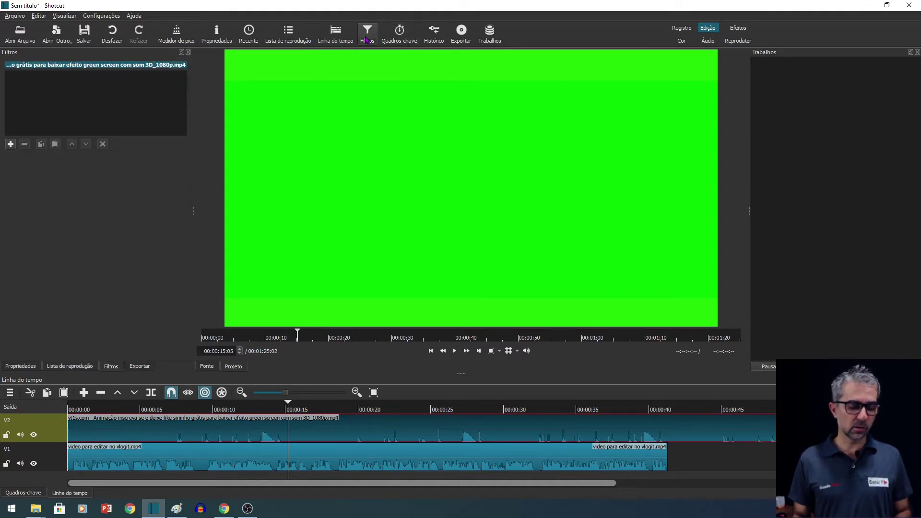
pyautogui.click(10, 144)
pyautogui.click(71, 90)
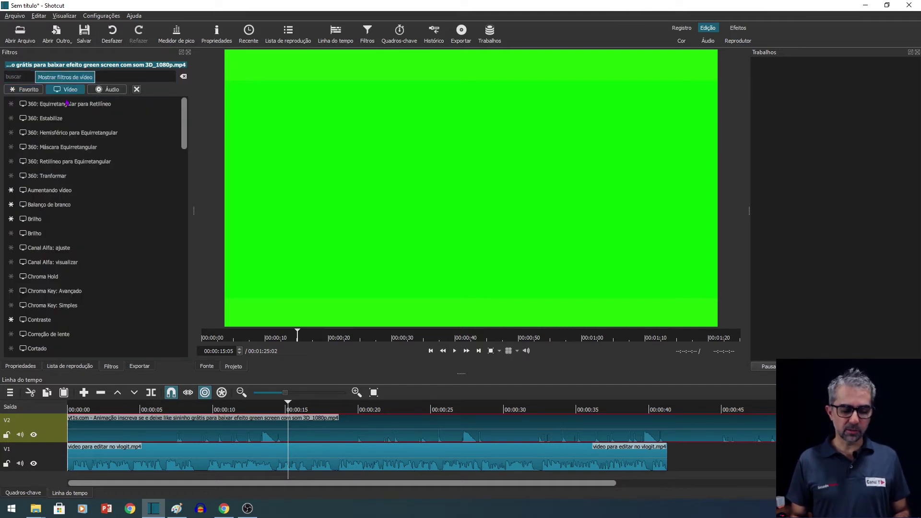
pyautogui.click(52, 292)
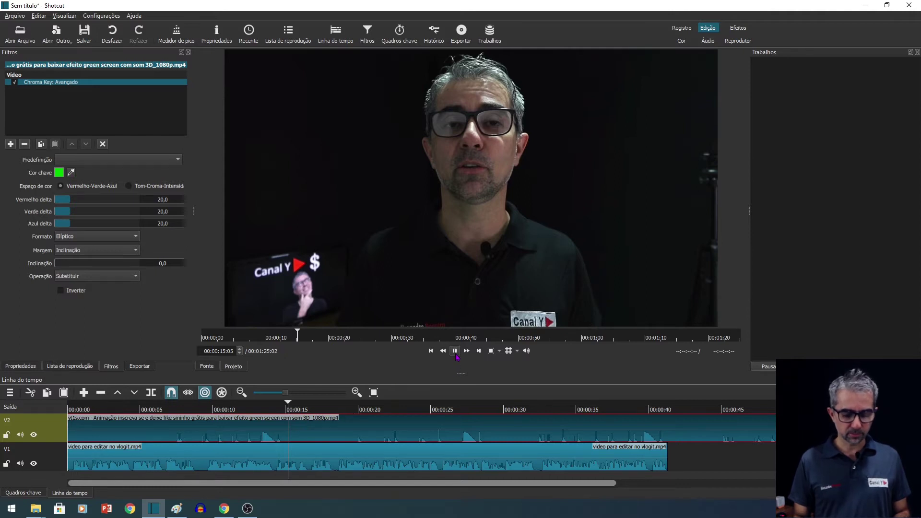
# Step: Play back the keyed animation and pause at 00:00:11:17 to examine the edges of the subscribe button
pyautogui.click(455, 351)
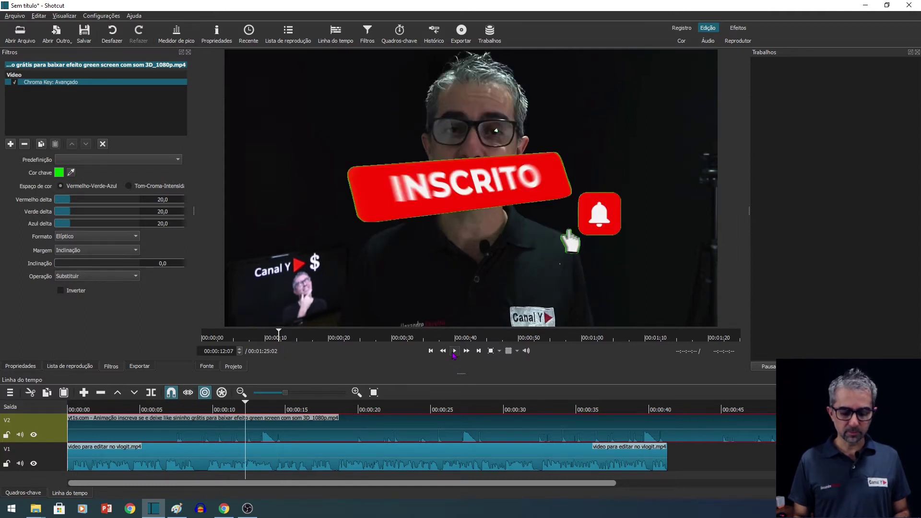
pyautogui.click(454, 351)
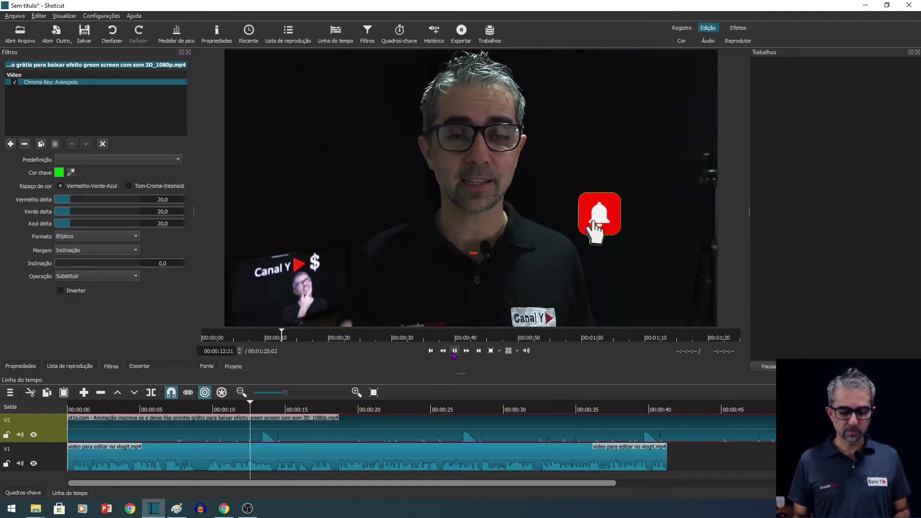
pyautogui.click(455, 351)
pyautogui.click(231, 409)
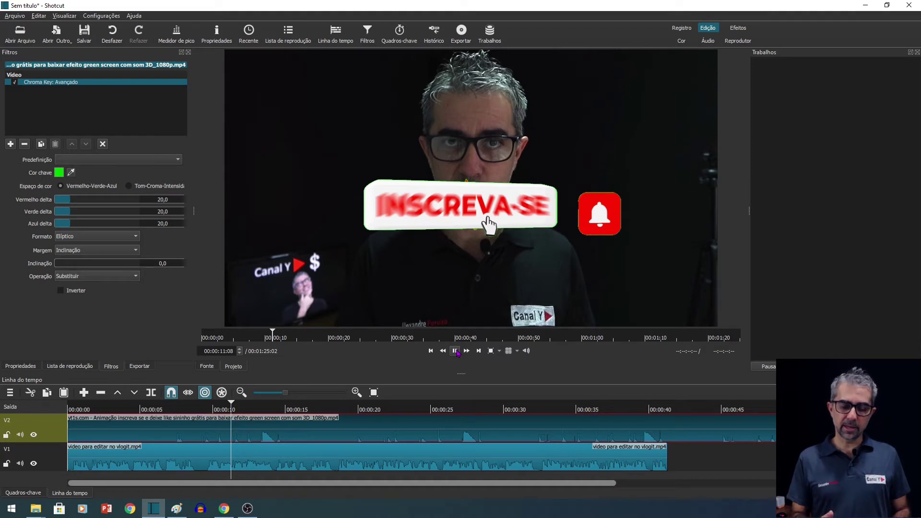
pyautogui.click(455, 351)
pyautogui.click(455, 351)
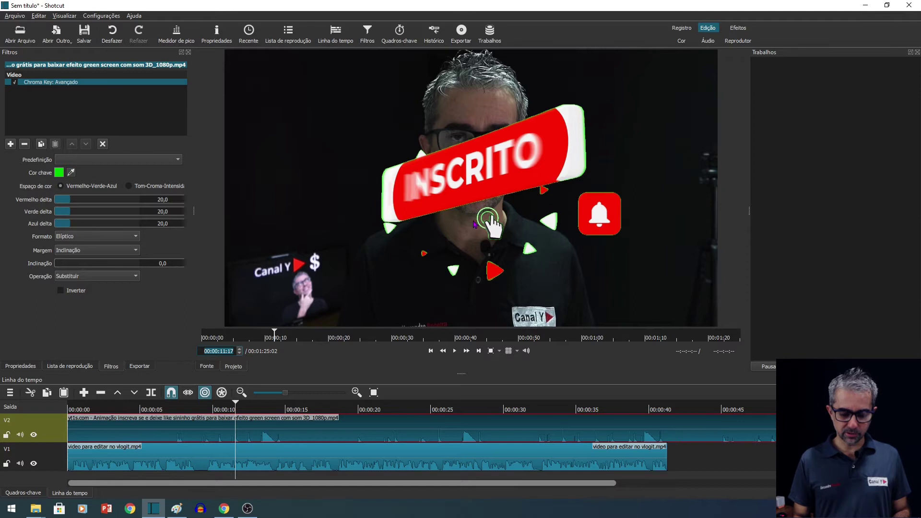
pyautogui.click(486, 219)
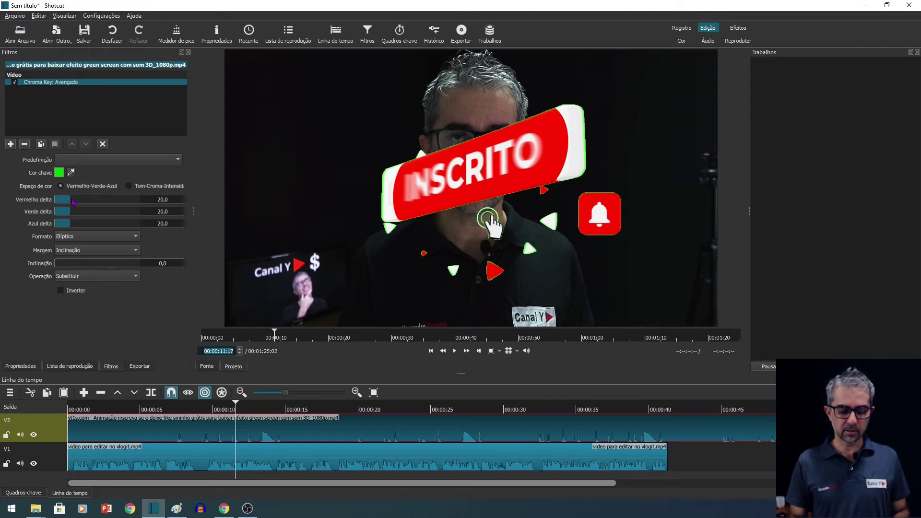
# Step: Try the hue-chroma-intensity colour space for the chroma key with Tom delta 29,3, Croma delta 66,9, Intensidade delta 40,3 and Inclinação 7,2
pyautogui.click(128, 187)
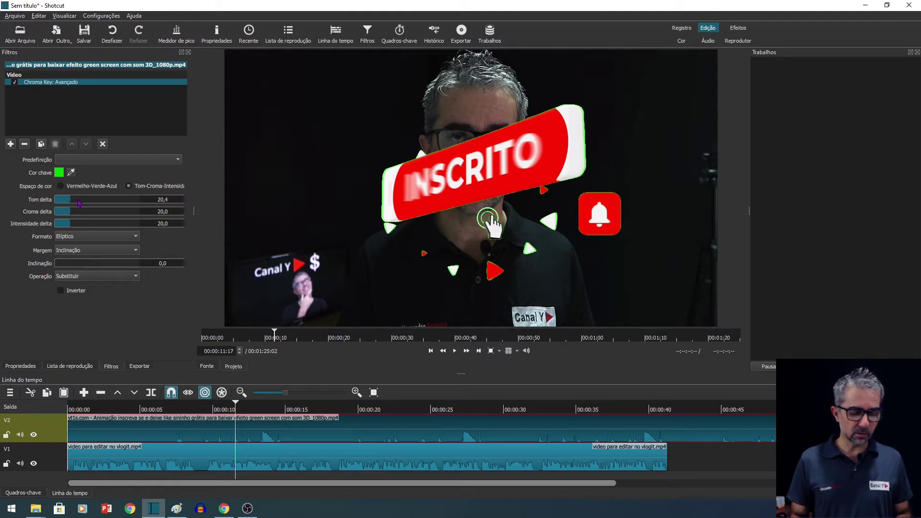
pyautogui.moveTo(81, 203); pyautogui.dragTo(93, 226)
pyautogui.moveTo(70, 264); pyautogui.dragTo(59, 263)
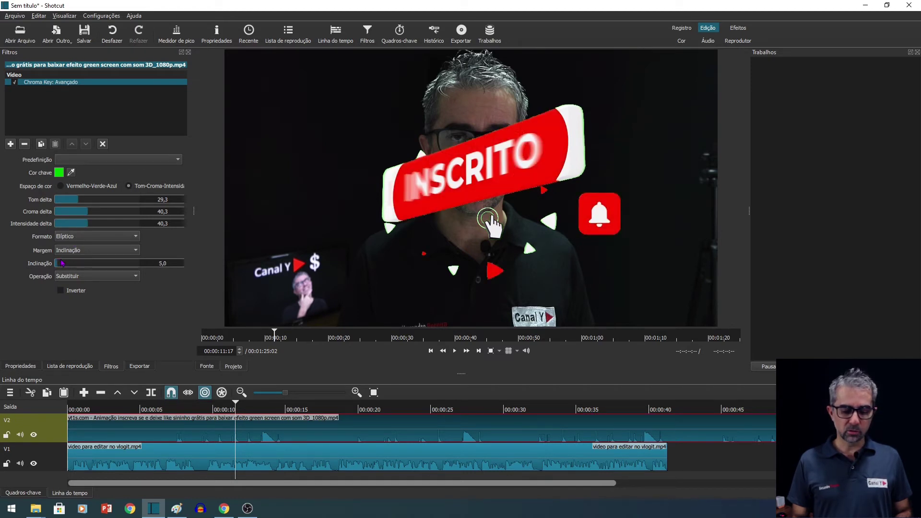
pyautogui.moveTo(91, 201); pyautogui.dragTo(81, 200)
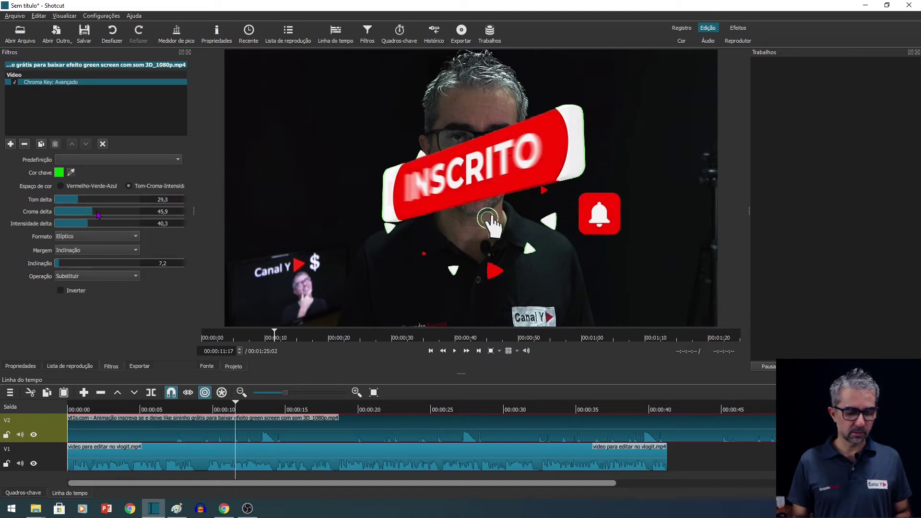
pyautogui.moveTo(101, 216); pyautogui.dragTo(108, 215)
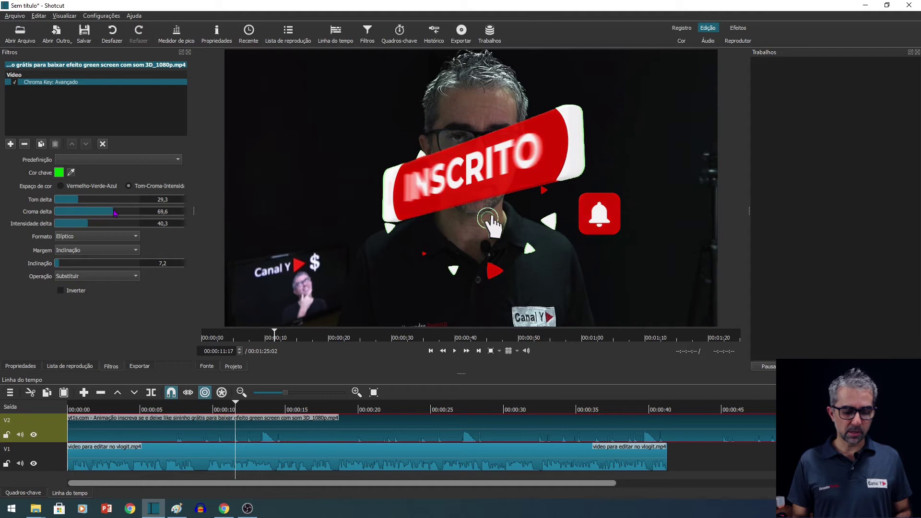
# Step: Switch the key to Vermelho-Verde-Azul with Vermelho delta 47,0, Verde delta 84,0, Azul delta 54,1 and Inclinação 79,0, and preview the animation
pyautogui.click(61, 186)
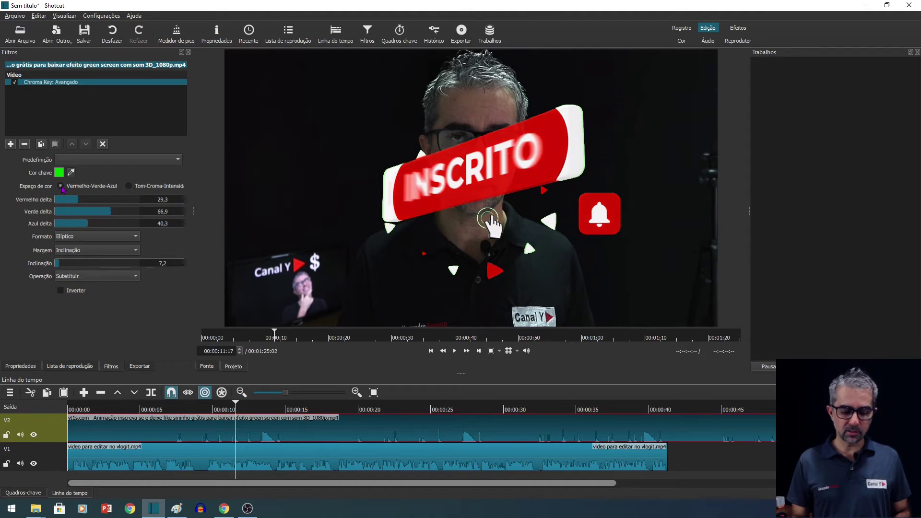
pyautogui.moveTo(91, 200); pyautogui.dragTo(98, 202)
pyautogui.click(72, 264)
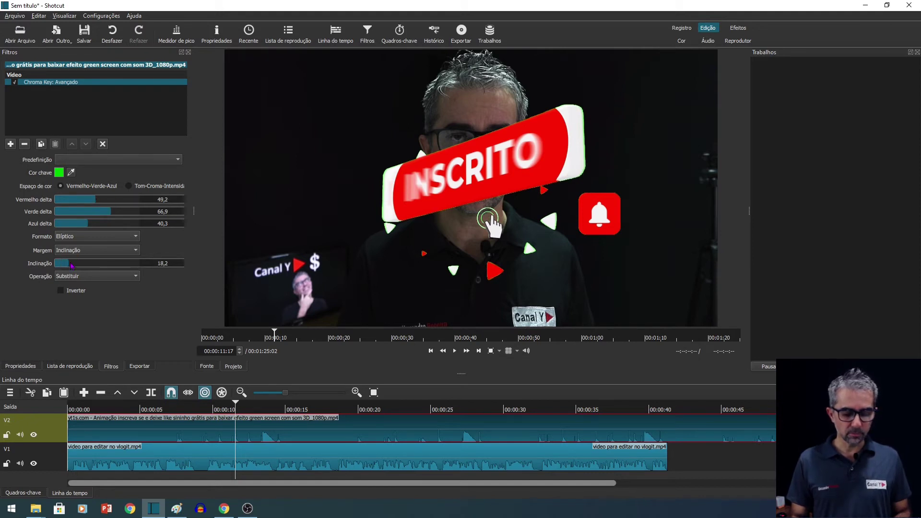
pyautogui.moveTo(91, 264); pyautogui.dragTo(121, 259)
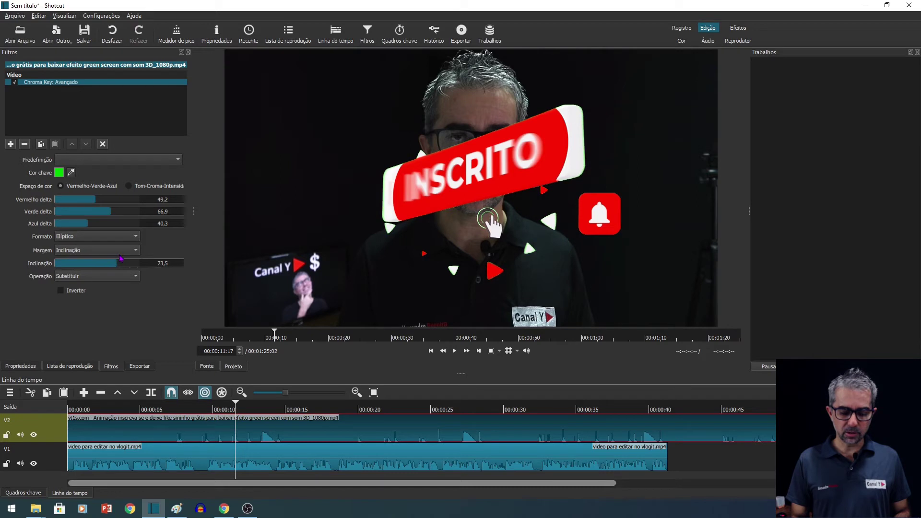
pyautogui.moveTo(97, 225); pyautogui.dragTo(129, 217)
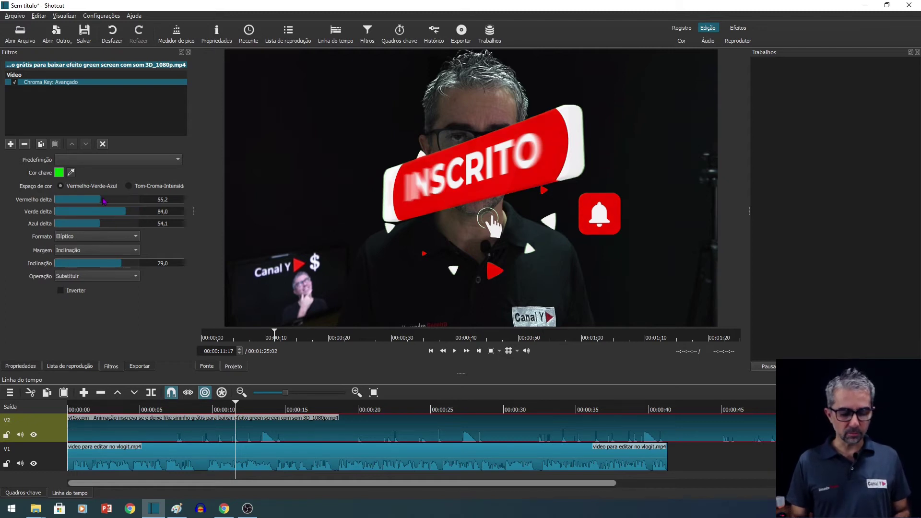
pyautogui.click(98, 200)
pyautogui.moveTo(98, 200); pyautogui.dragTo(96, 201)
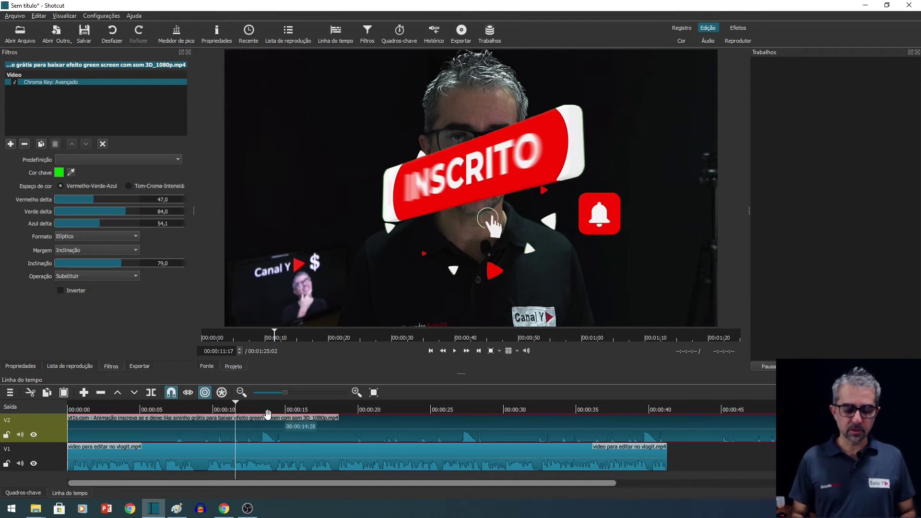
pyautogui.click(455, 352)
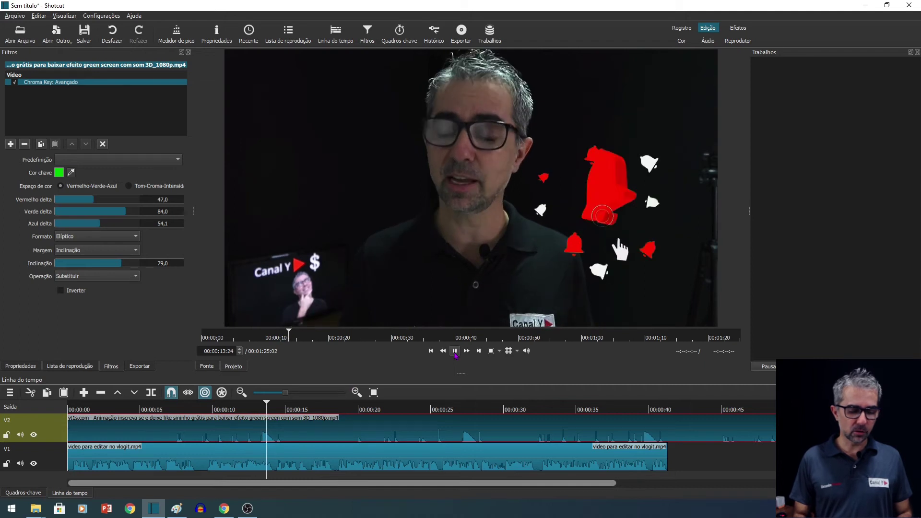
pyautogui.click(455, 351)
# Step: Add the video filter "Tamanho, Posição & Girar" to the green-screen animation clip on track V2
pyautogui.click(319, 426)
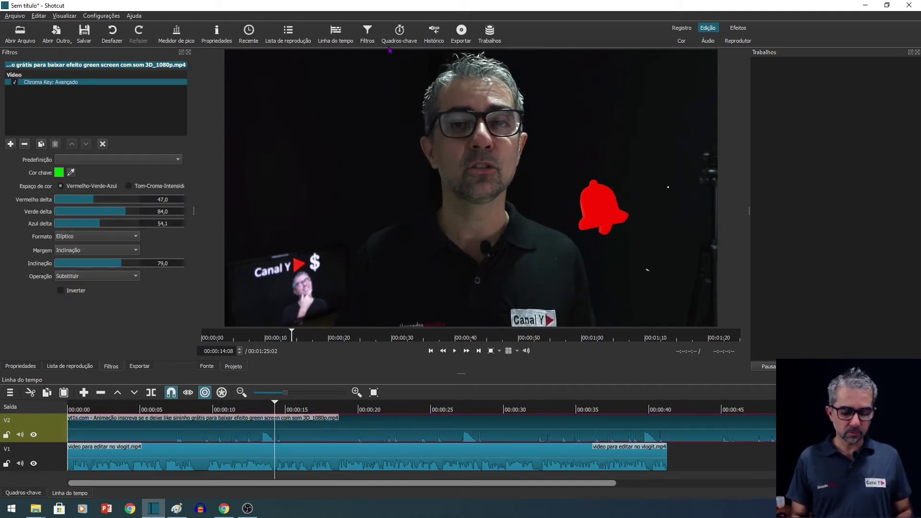
pyautogui.click(10, 145)
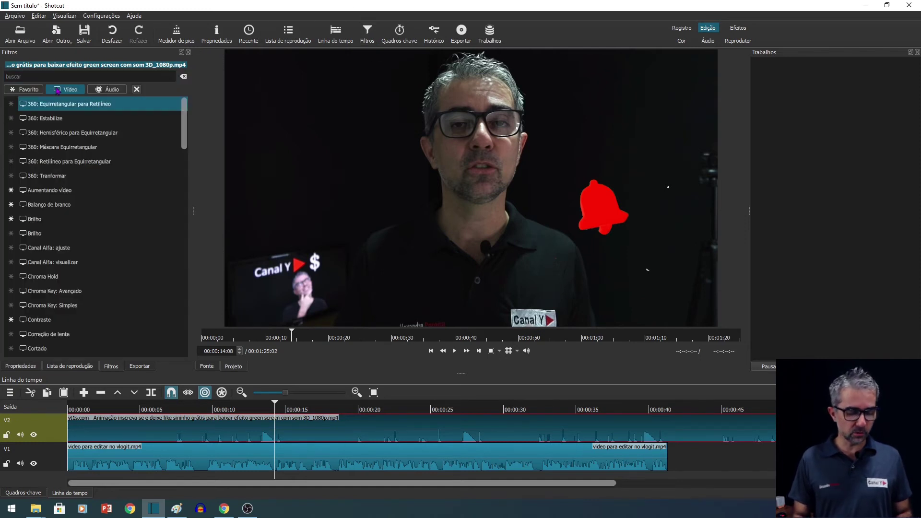
pyautogui.scroll(-10, 62, 192)
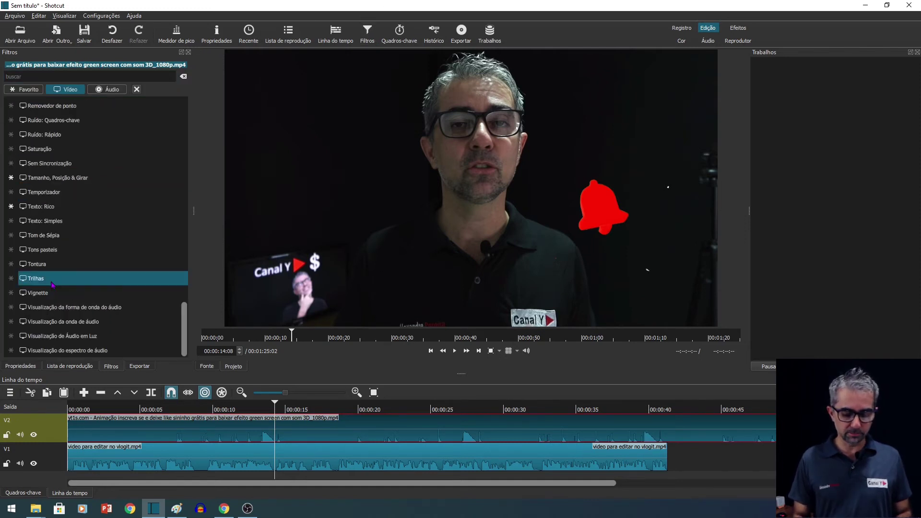
pyautogui.click(61, 183)
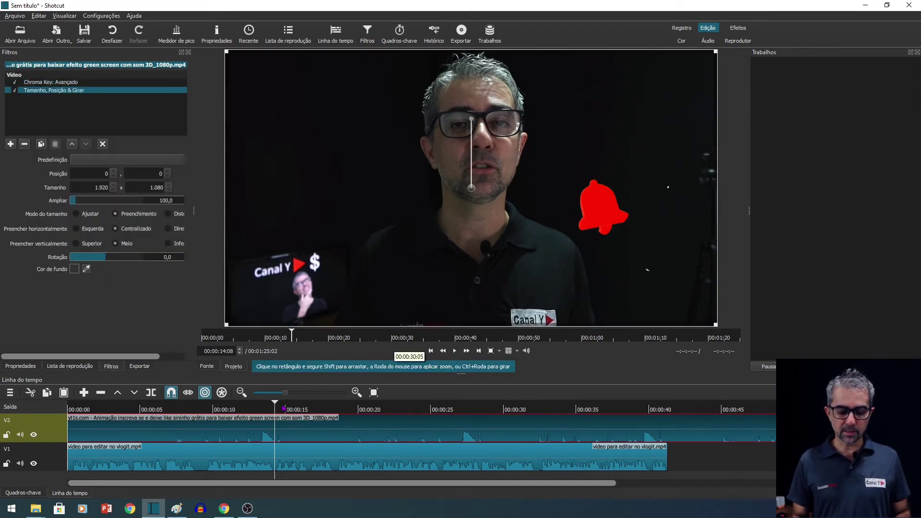
# Step: At 00:00:08:11, scale the animation to about 1143 x 643 and place it over the presenter's chest at about position 366, 519
pyautogui.moveTo(271, 410); pyautogui.dragTo(191, 412)
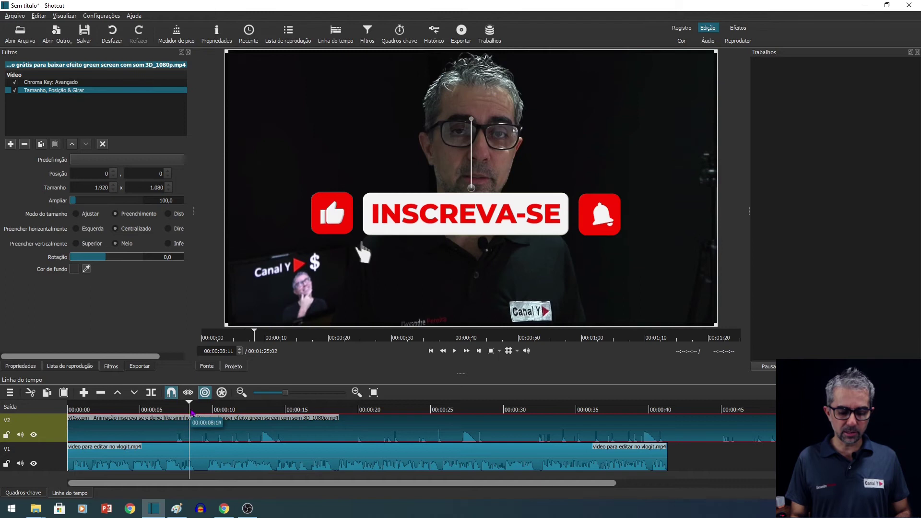
pyautogui.moveTo(714, 56); pyautogui.dragTo(421, 239)
pyautogui.moveTo(336, 266); pyautogui.dragTo(463, 281)
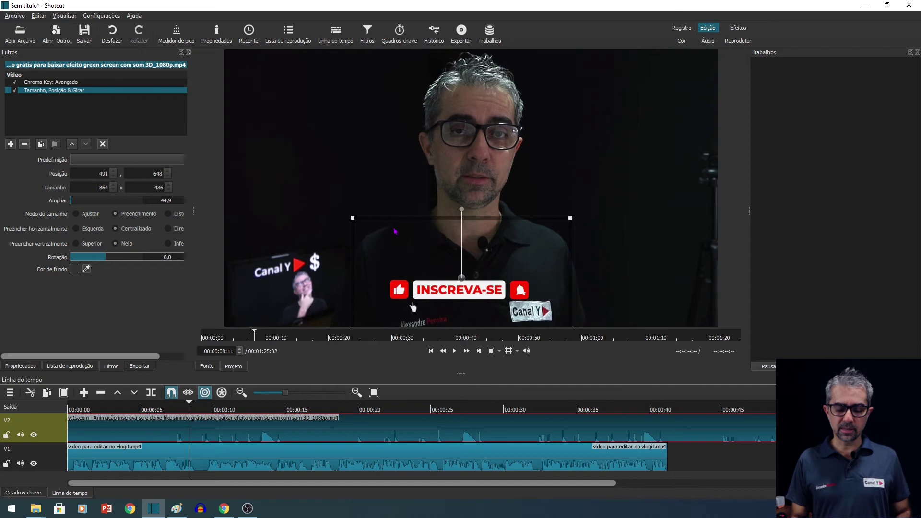
pyautogui.moveTo(352, 218); pyautogui.dragTo(281, 178)
pyautogui.moveTo(427, 267); pyautogui.dragTo(471, 272)
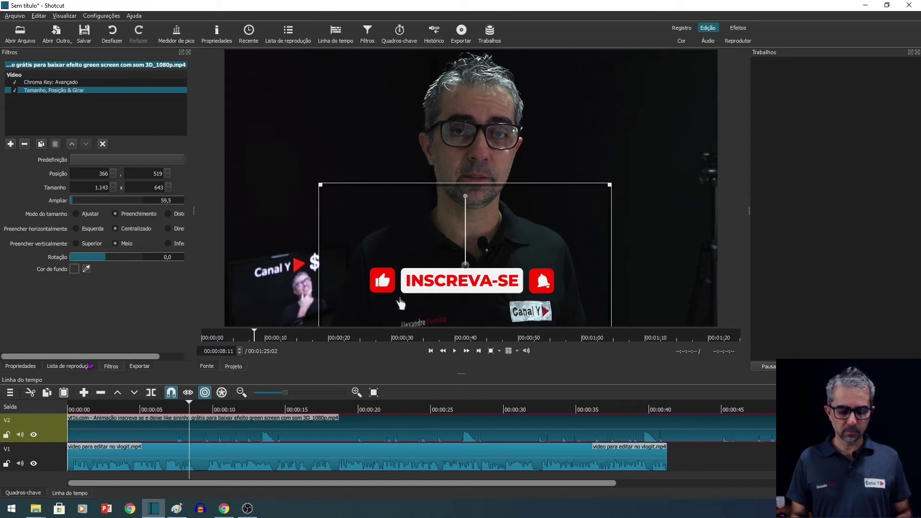
# Step: Split the V2 animation clip at 00:00:07:05, just before the buttons appear, and remove the part before it, leaving its gap
pyautogui.click(149, 409)
pyautogui.click(455, 352)
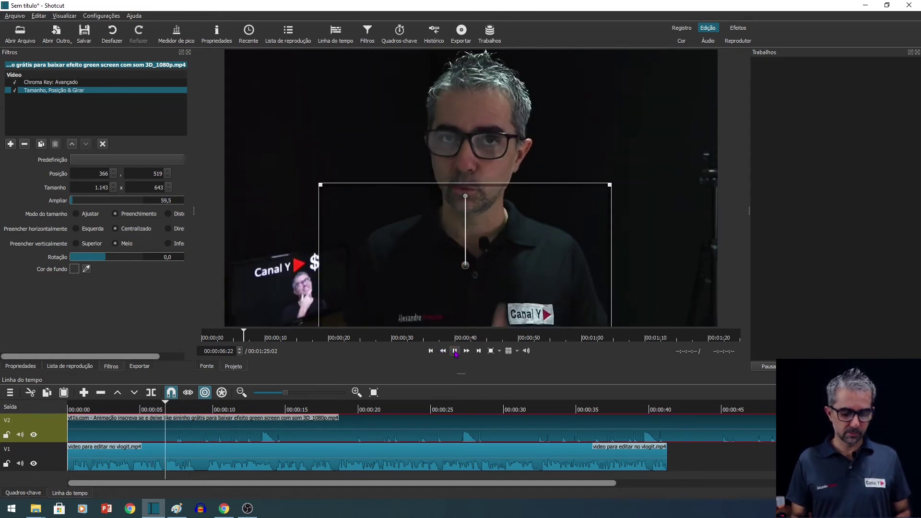
pyautogui.click(455, 352)
pyautogui.moveTo(184, 414); pyautogui.dragTo(154, 426)
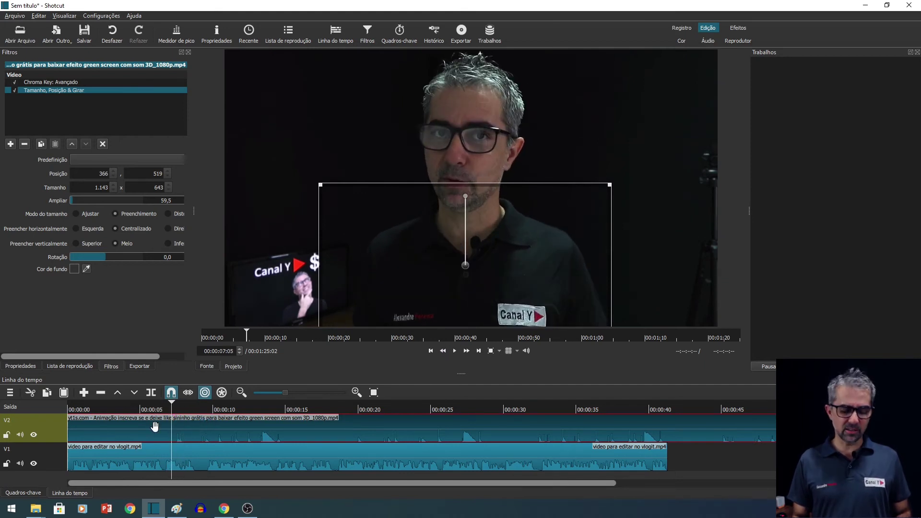
pyautogui.click(154, 396)
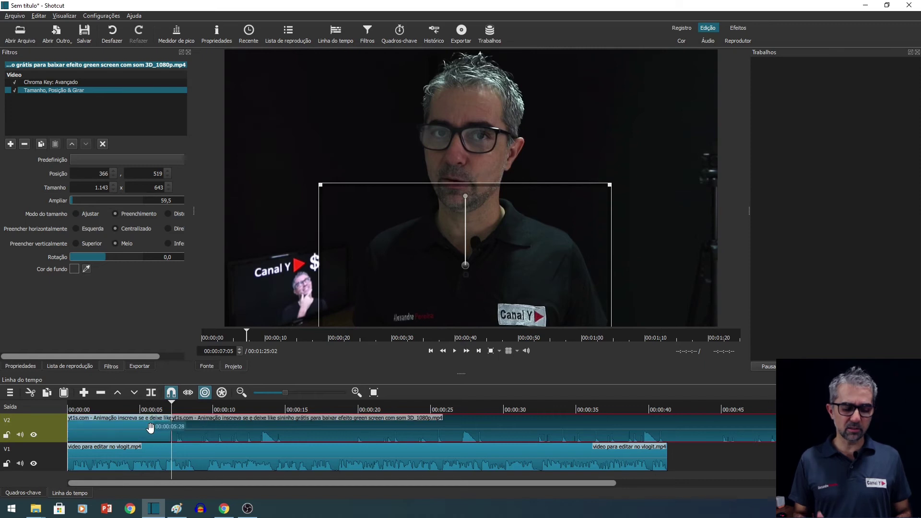
pyautogui.click(152, 432)
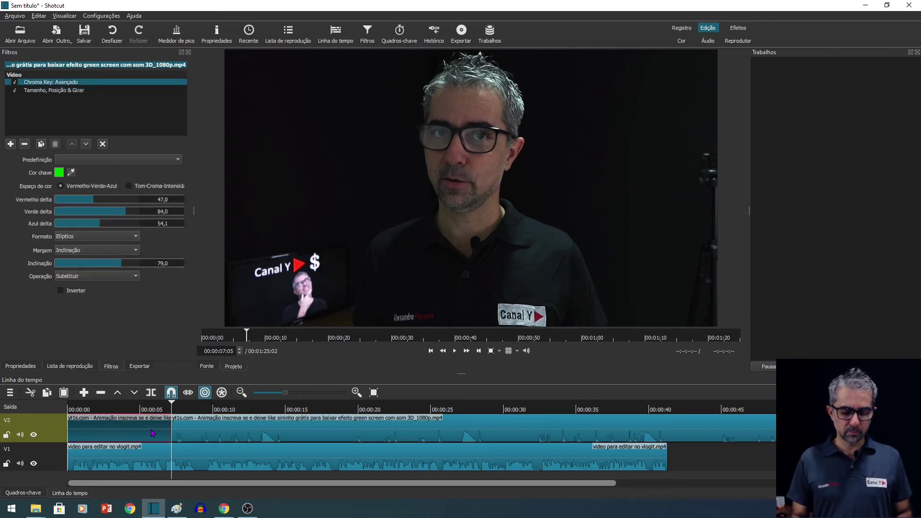
pyautogui.press('Delete')
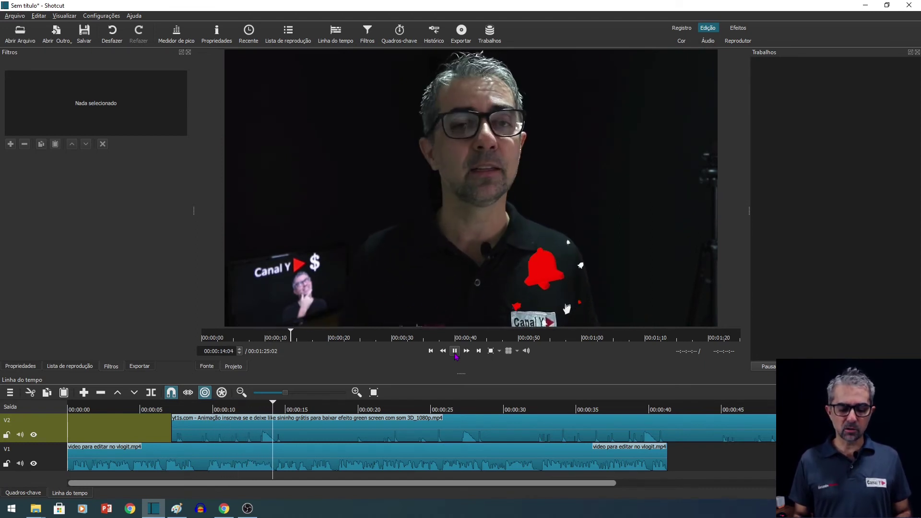
# Step: Split the V2 animation clip at 00:00:14:27, after the buttons disappear, and delete the remainder
pyautogui.click(455, 352)
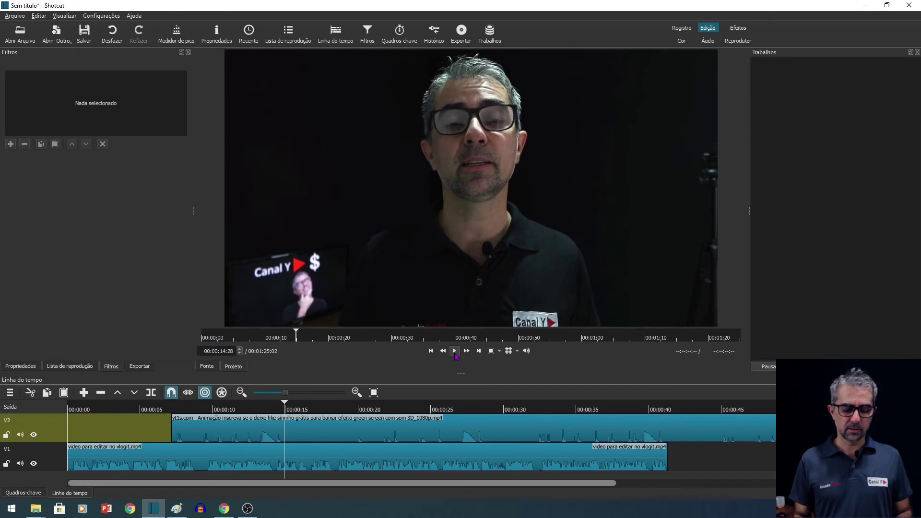
pyautogui.click(309, 419)
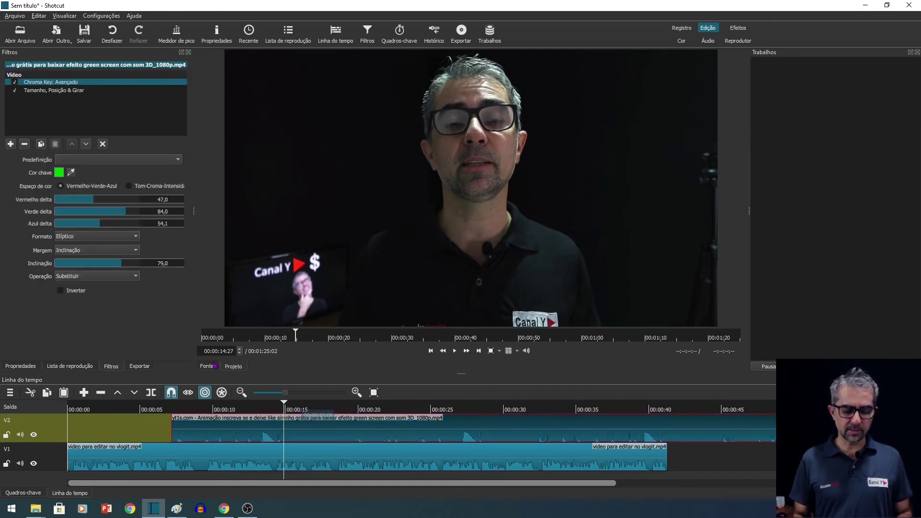
pyautogui.click(151, 393)
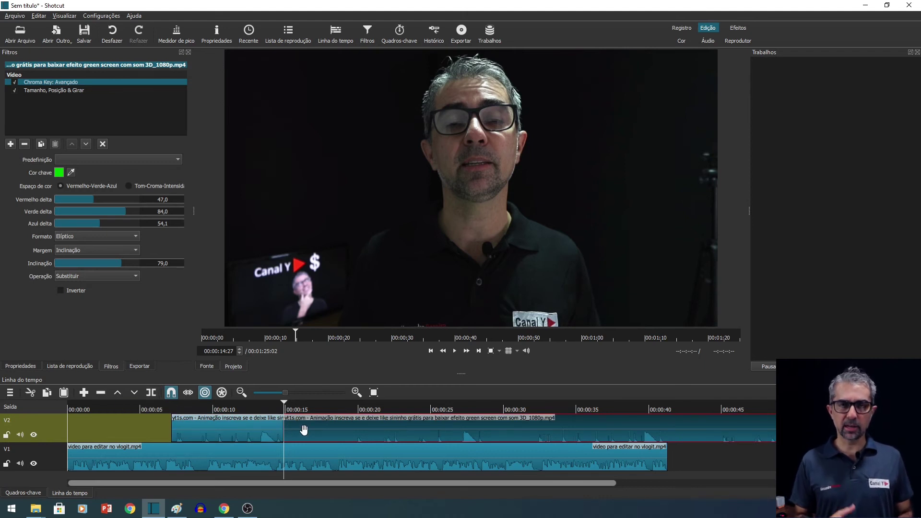
pyautogui.press('Delete')
# Step: Play back the trimmed animation over the video from 00:00:07:00 to about 00:00:16:04 to check its size, position and timing
pyautogui.click(165, 423)
pyautogui.click(455, 351)
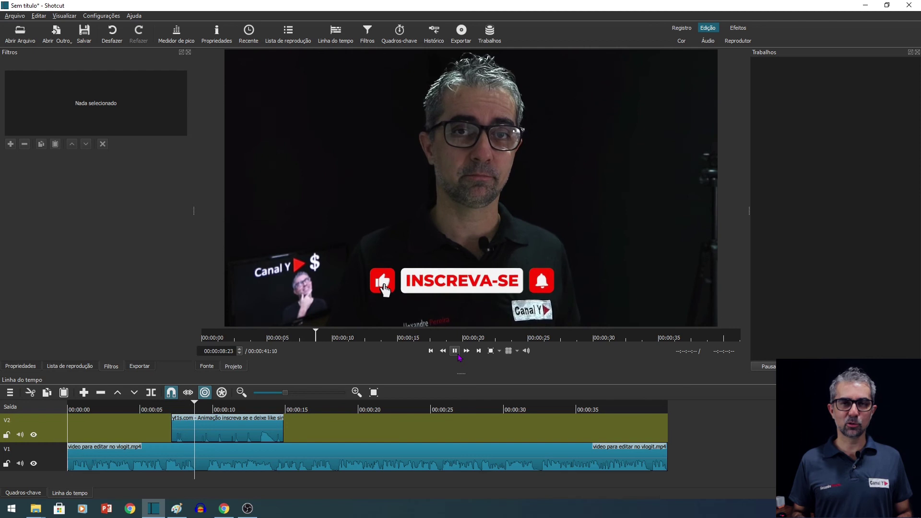
pyautogui.click(456, 354)
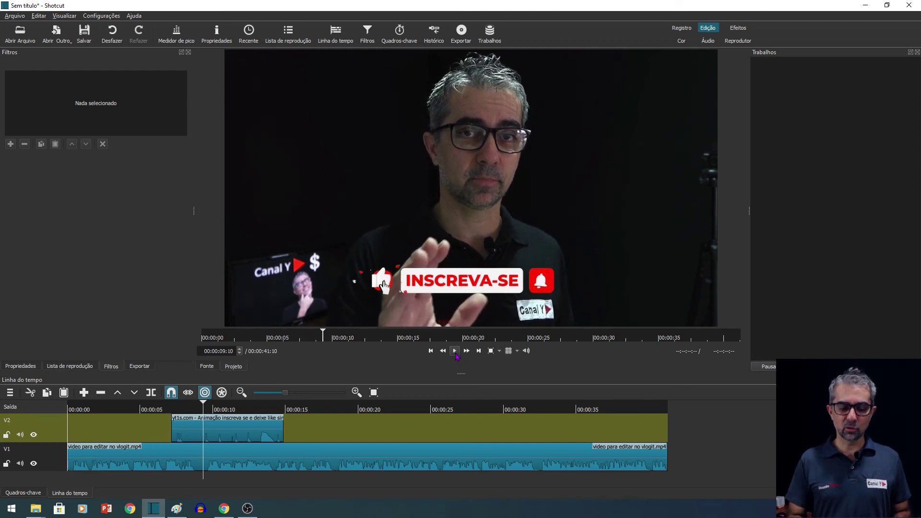
pyautogui.click(171, 411)
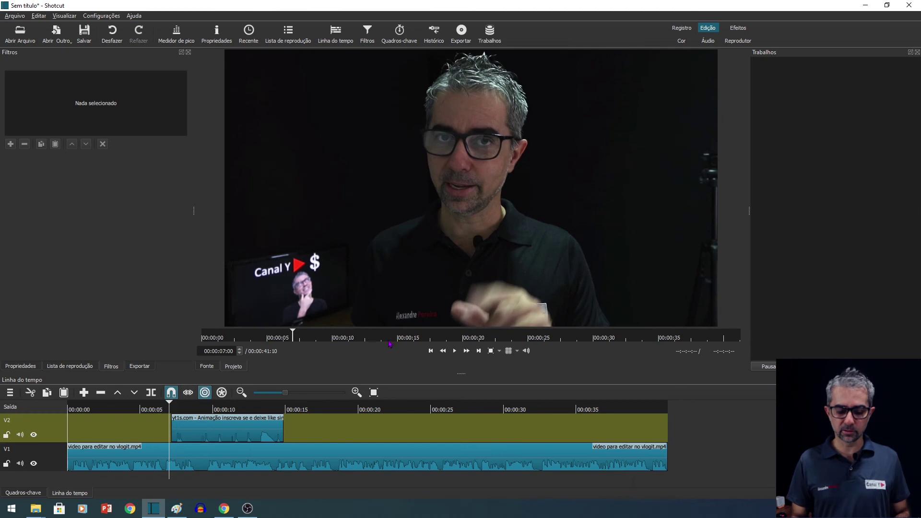
pyautogui.click(452, 355)
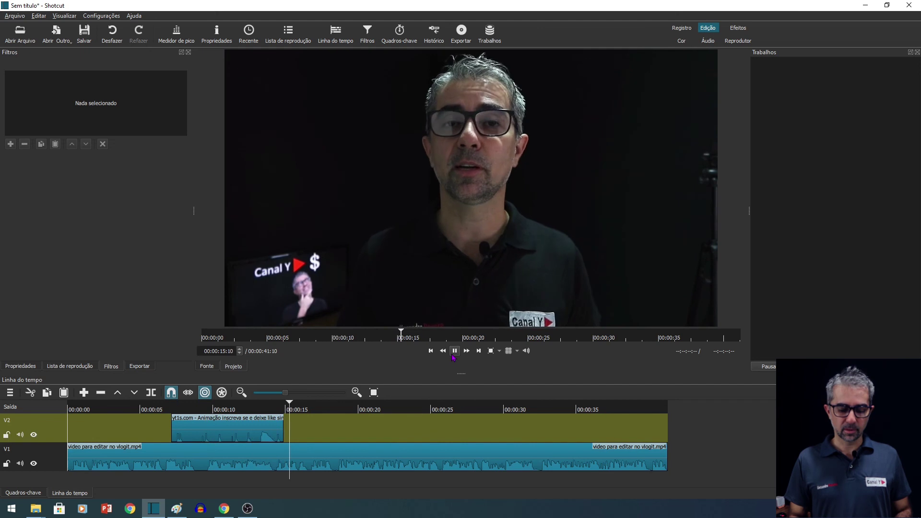
pyautogui.click(453, 356)
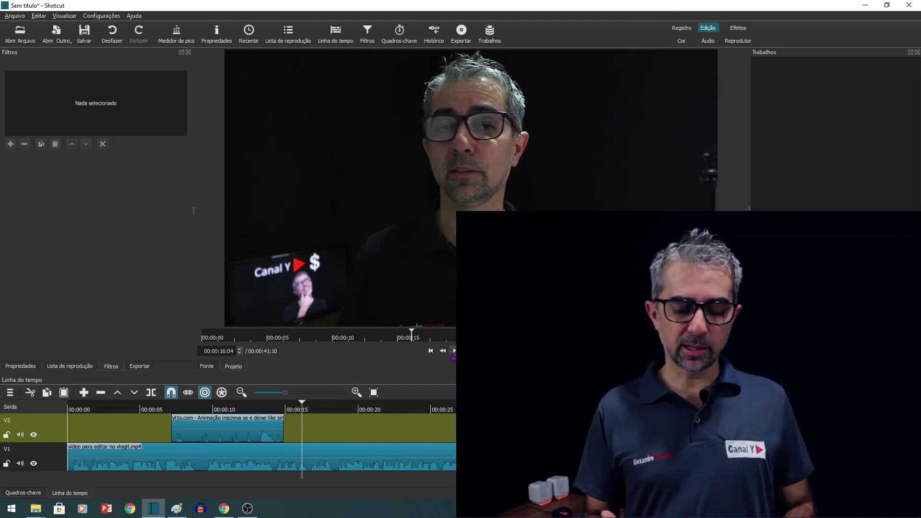